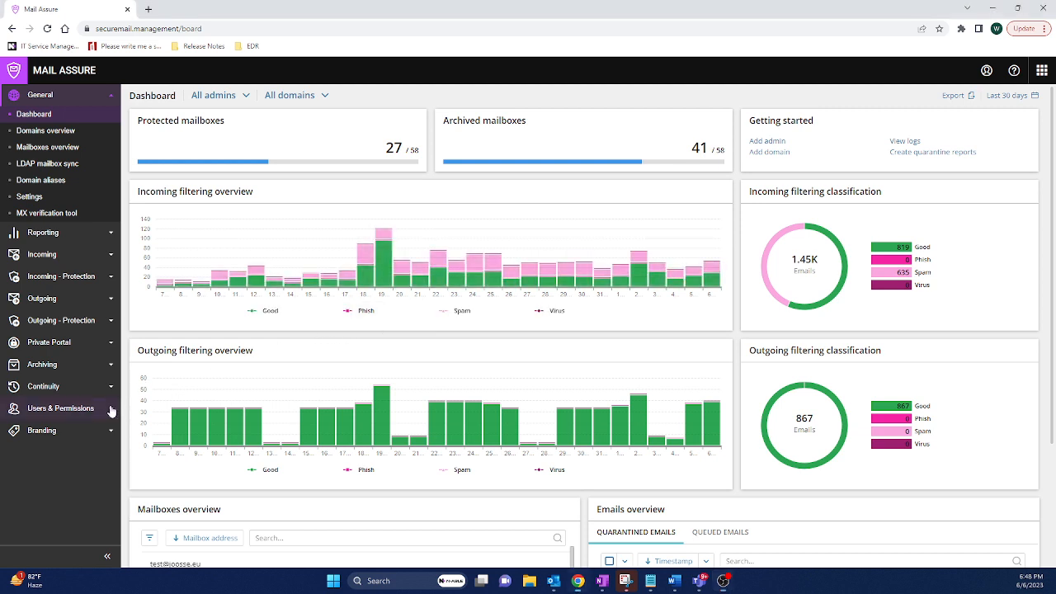
# Open the new admin creation form under Users & Permissions and review its fields without saving
pyautogui.click(41, 410)
pyautogui.click(58, 428)
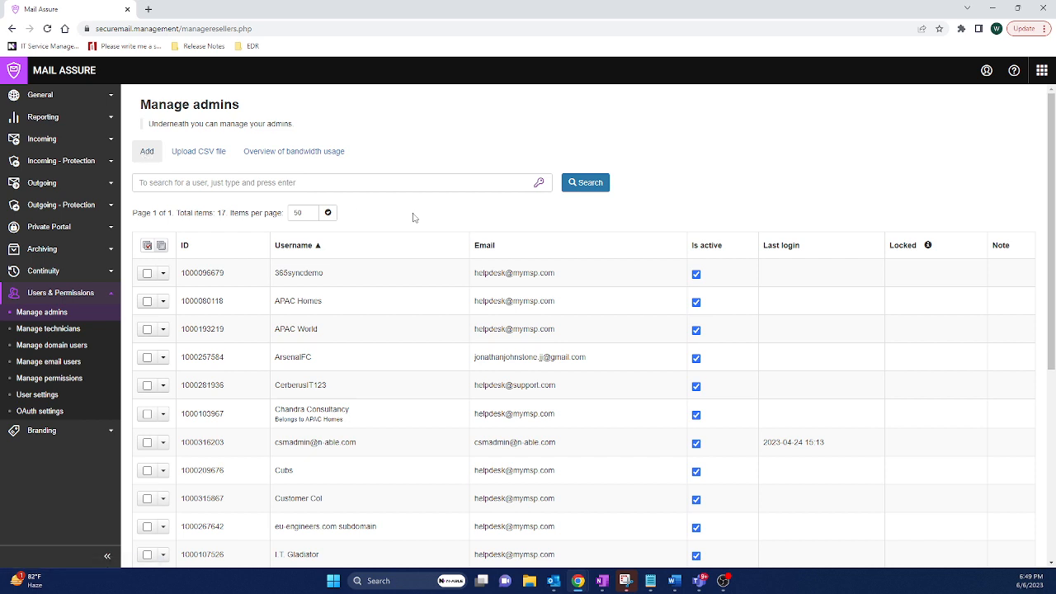
pyautogui.click(147, 151)
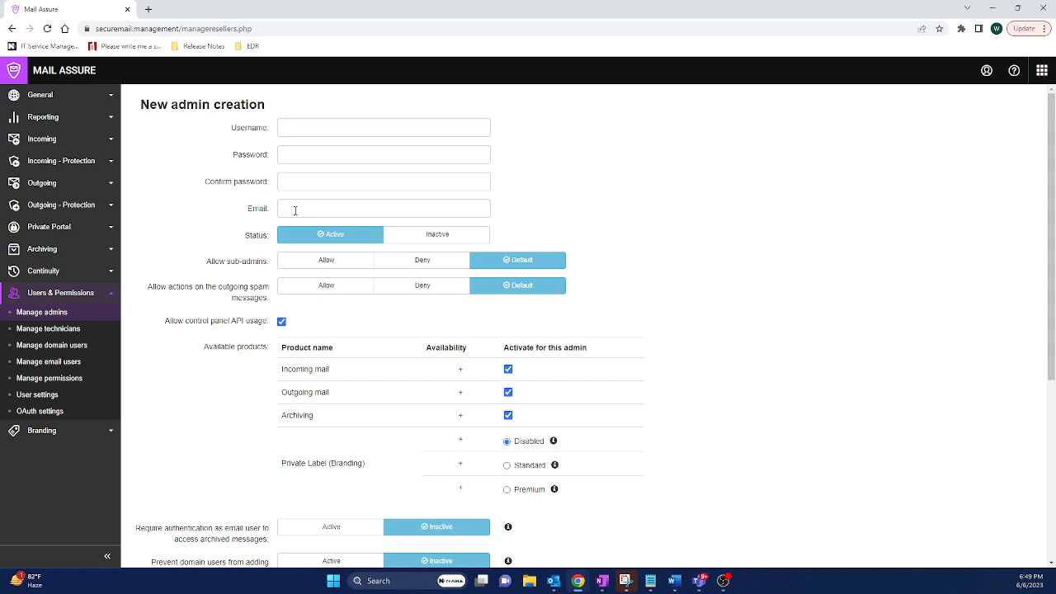
pyautogui.scroll(-4, 425, 348)
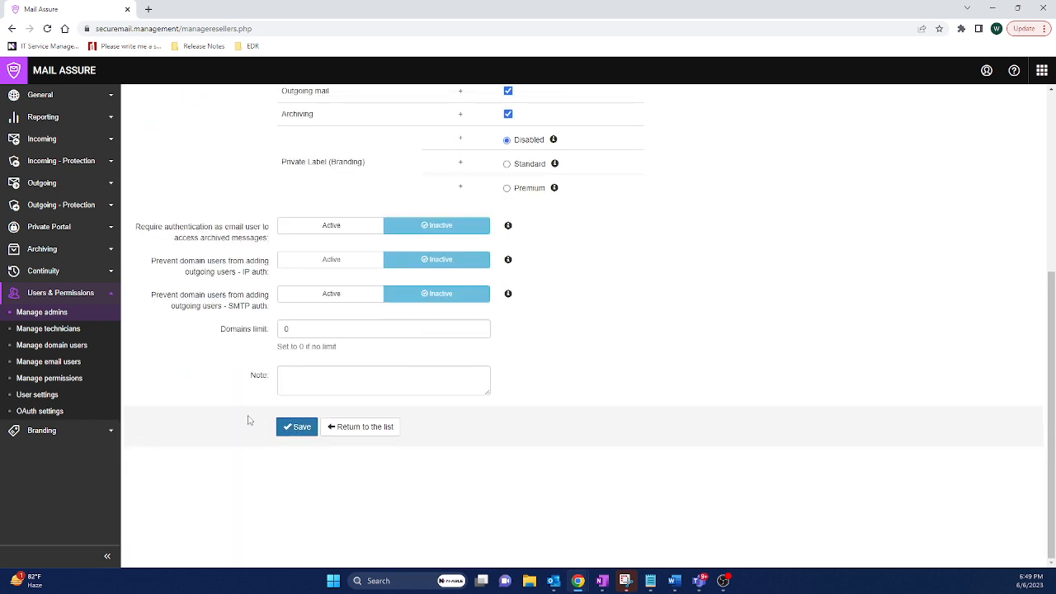
pyautogui.click(91, 100)
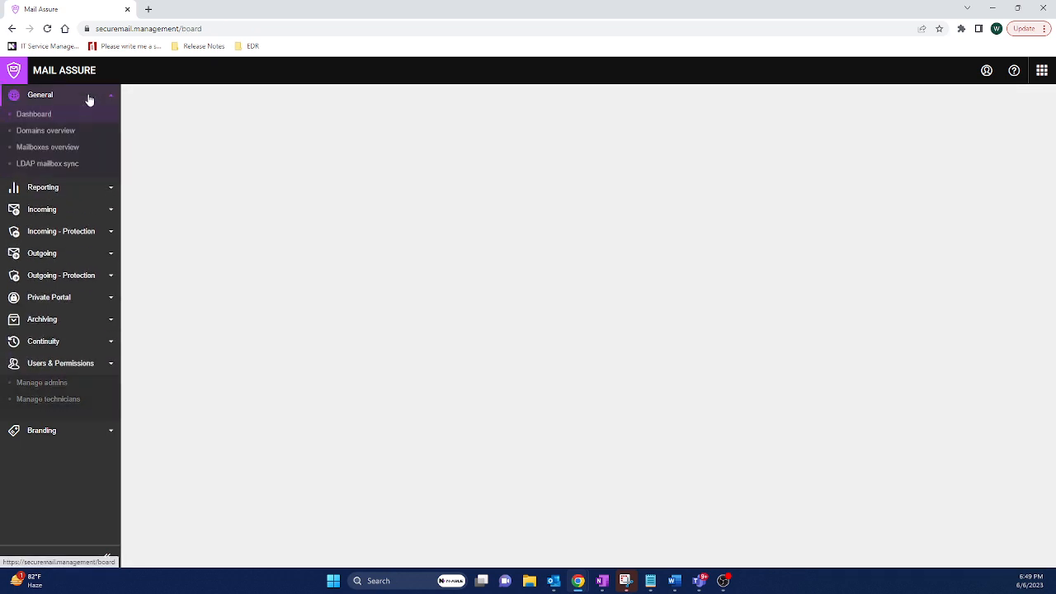
# Start configuring Microsoft 365 sync from the domains overview and choose the 365syncdemo admin
pyautogui.click(58, 136)
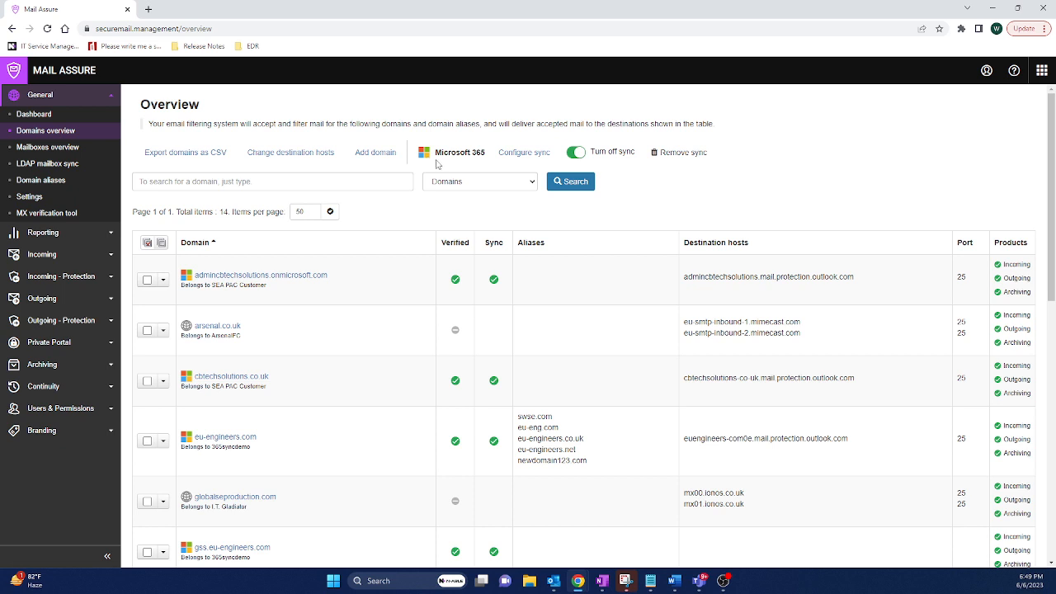
pyautogui.click(520, 156)
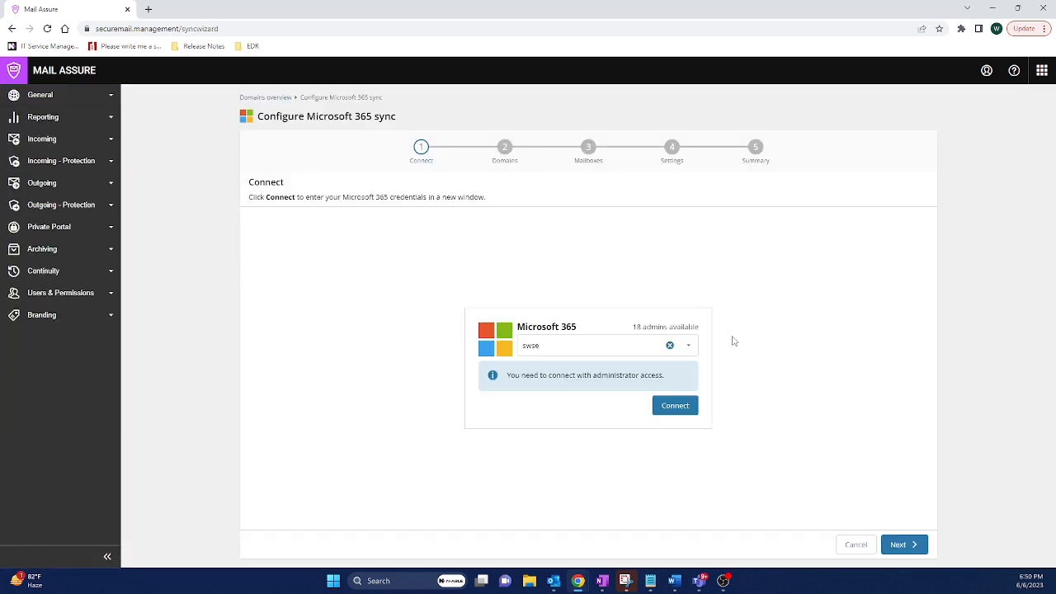
pyautogui.click(690, 346)
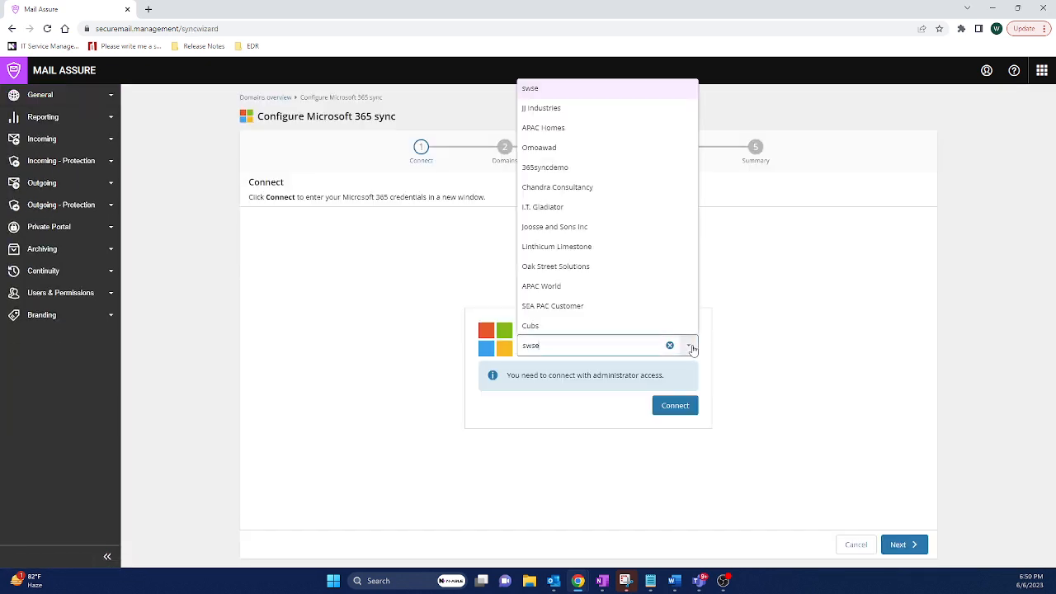
pyautogui.click(543, 168)
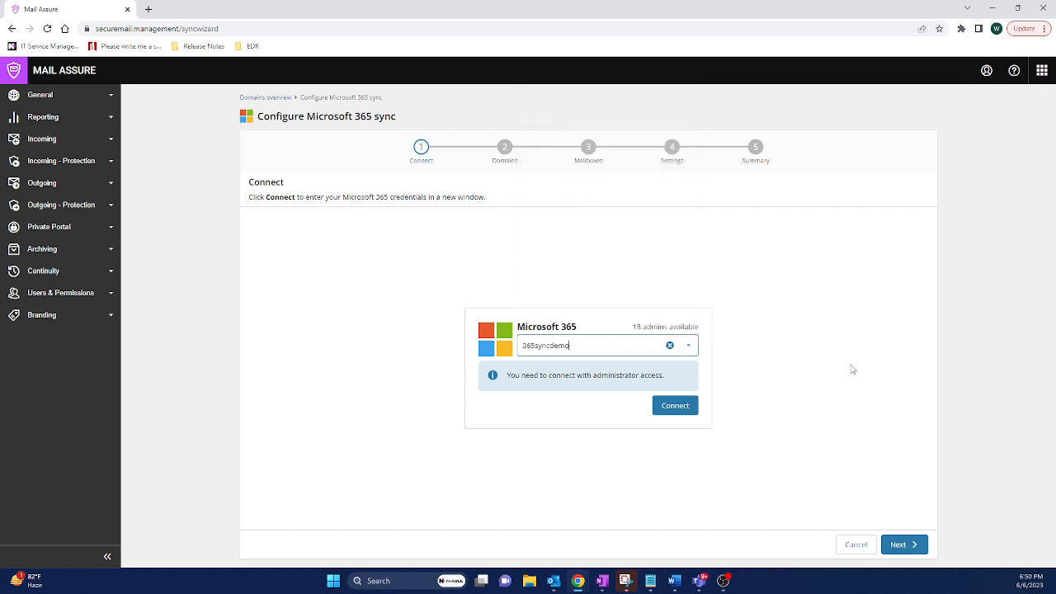
# Connect to Microsoft 365 with the administrator account and accept the requested app permissions
pyautogui.click(682, 412)
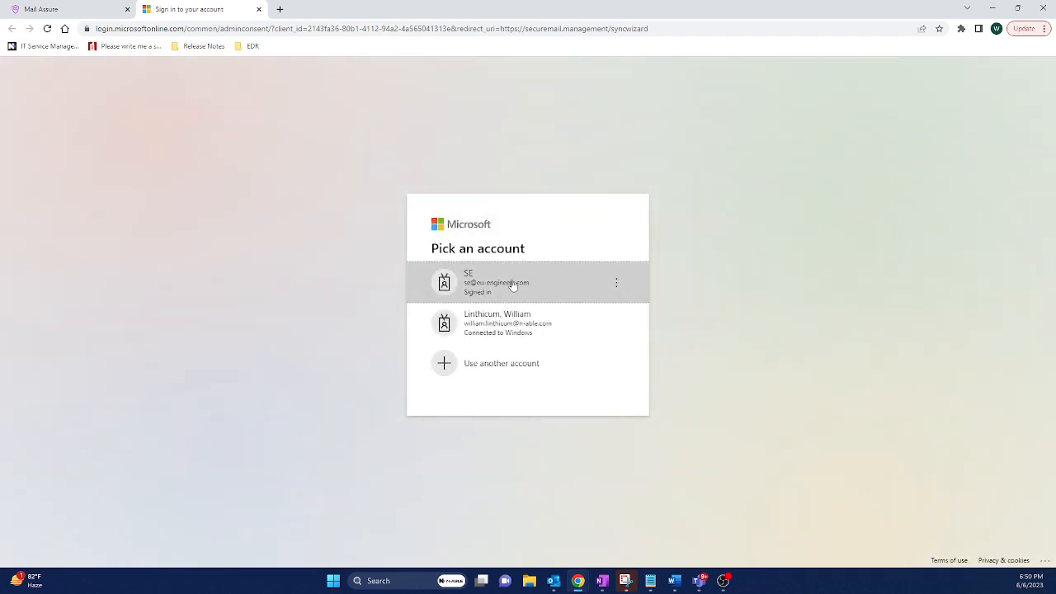
pyautogui.click(513, 284)
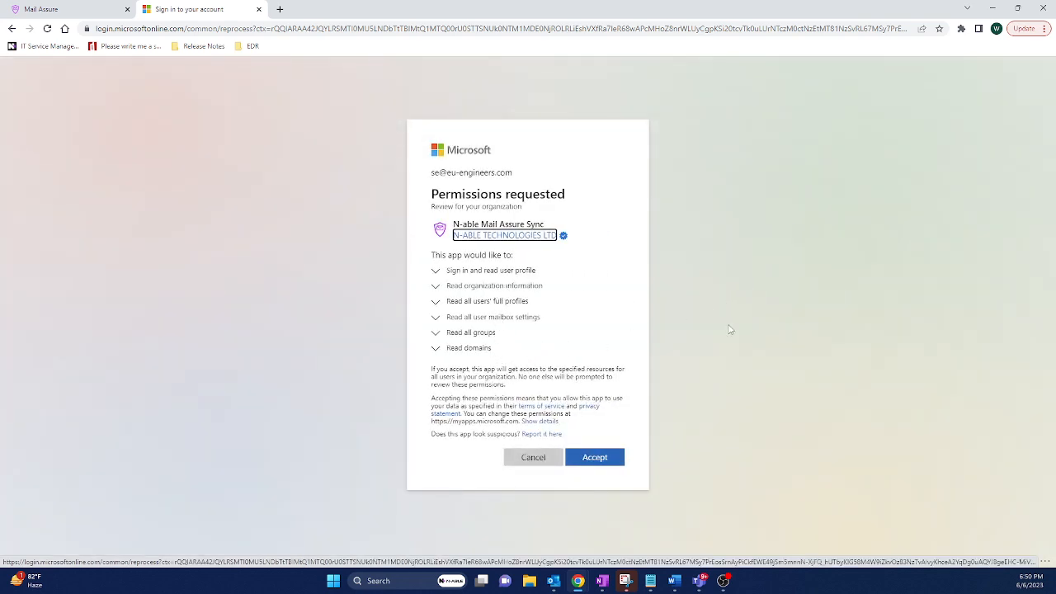
pyautogui.click(620, 457)
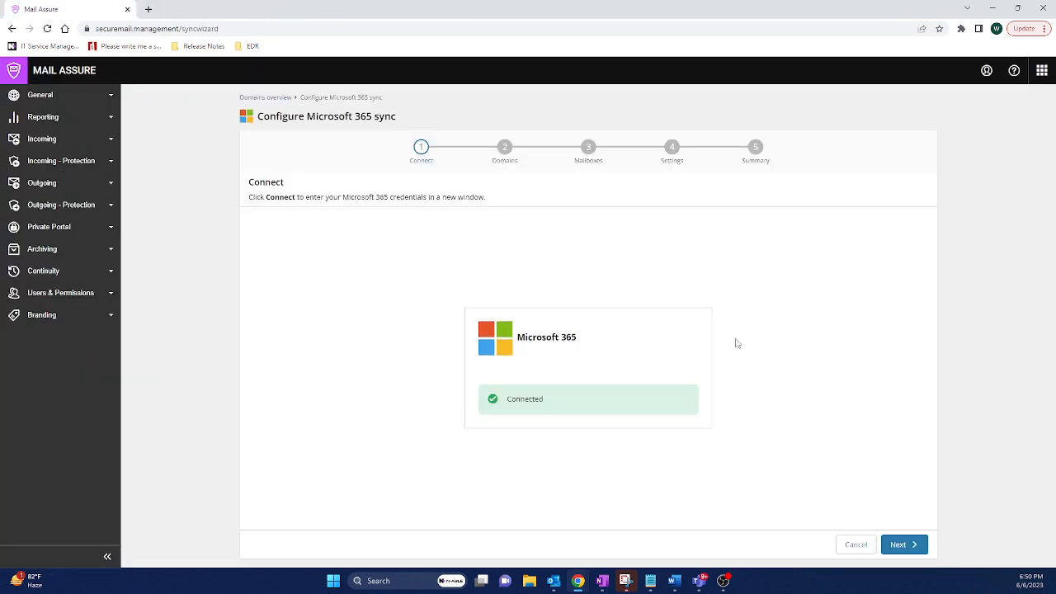
# Keep eu-engineers.com selected, set the data region to United States, and continue to the mailboxes step
pyautogui.click(900, 543)
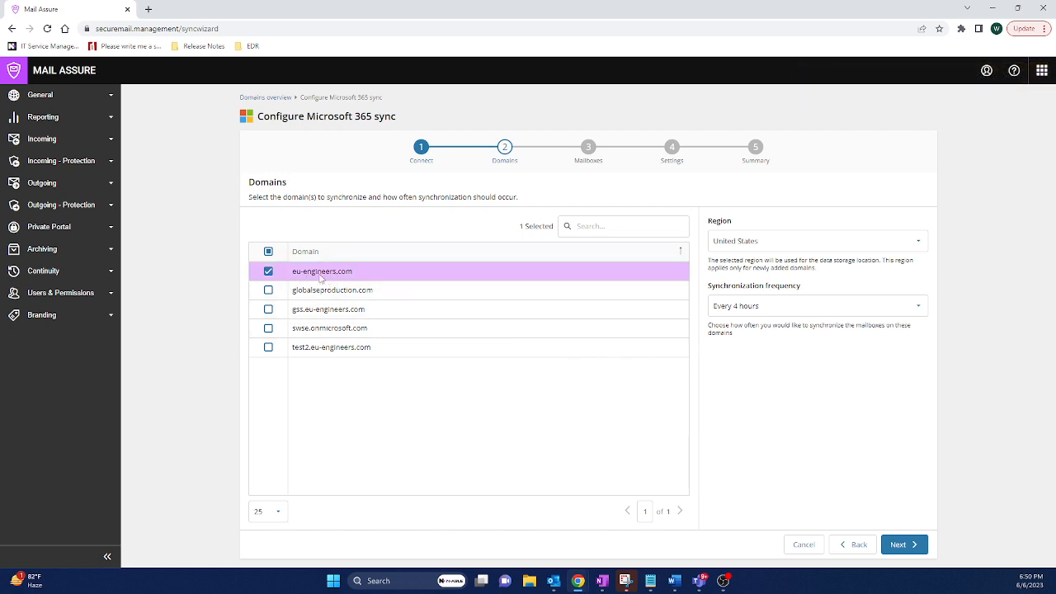
pyautogui.click(895, 242)
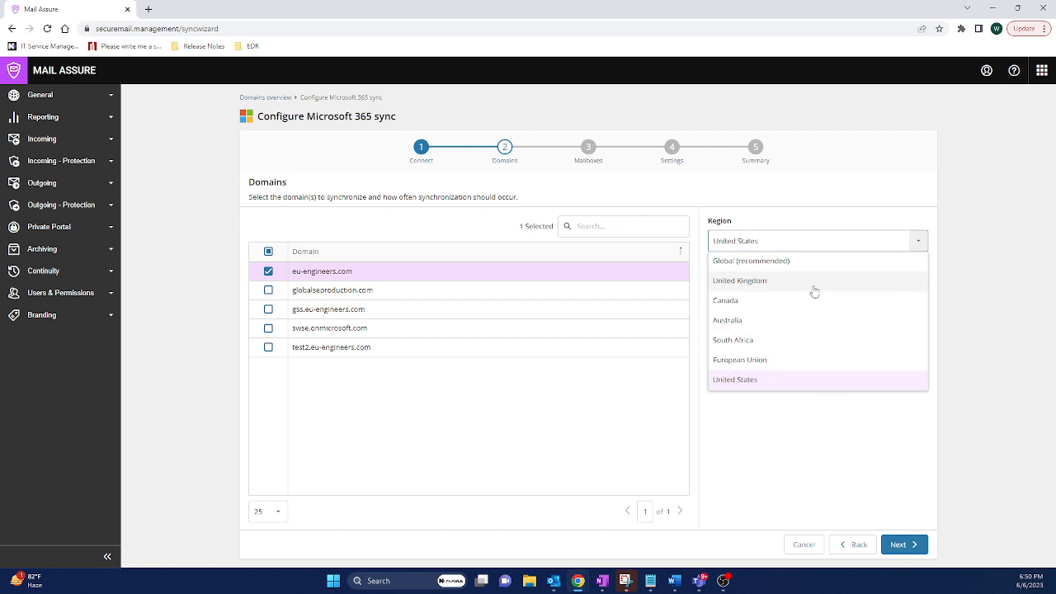
pyautogui.click(774, 380)
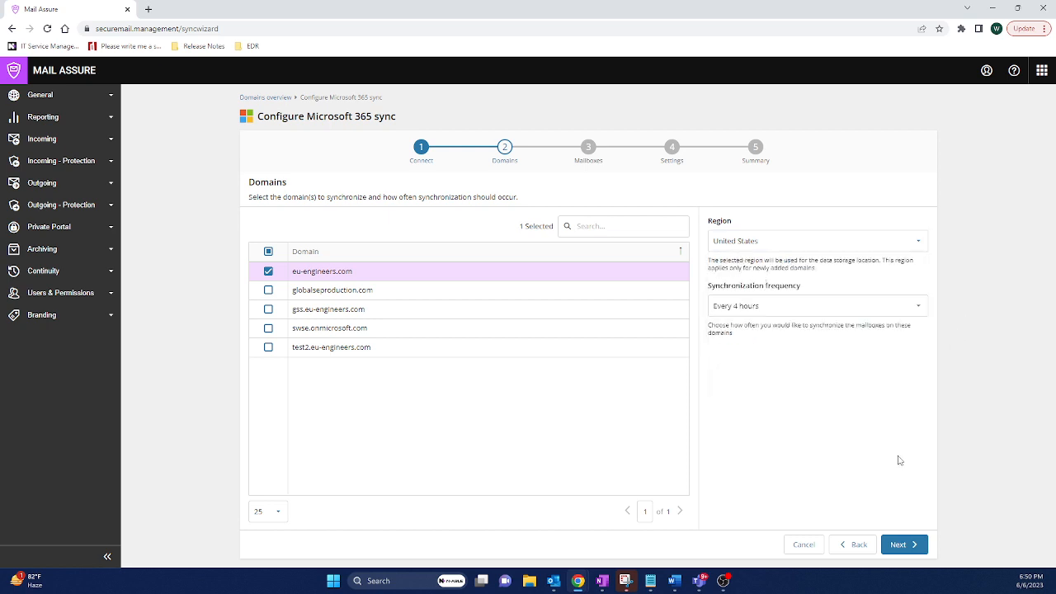
pyautogui.click(908, 549)
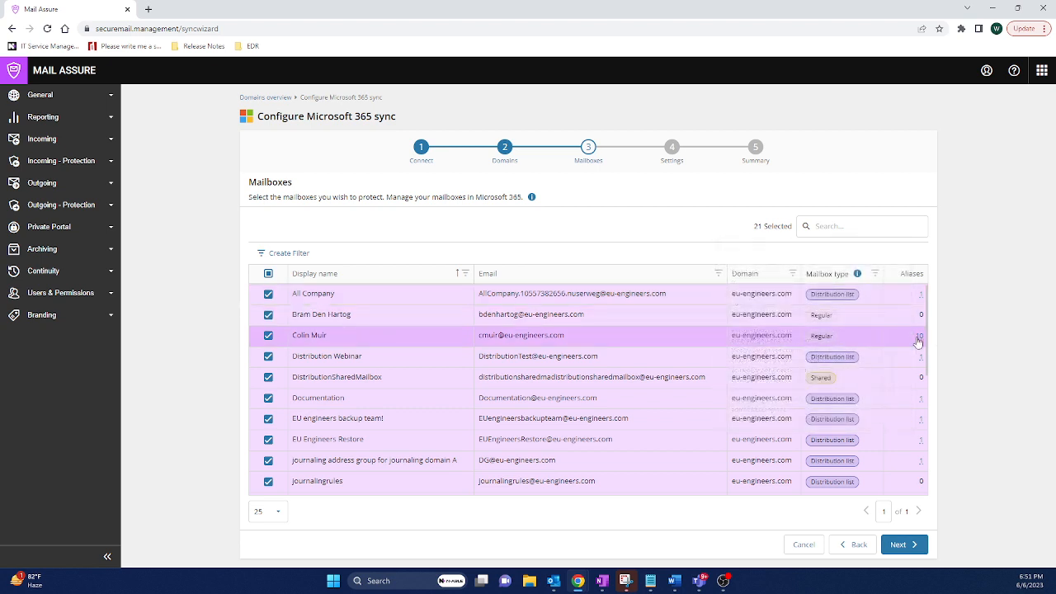
# Keep all mailboxes selected, switch off Email scout reports in the default settings, and finish the sync wizard
pyautogui.moveTo(919, 341)
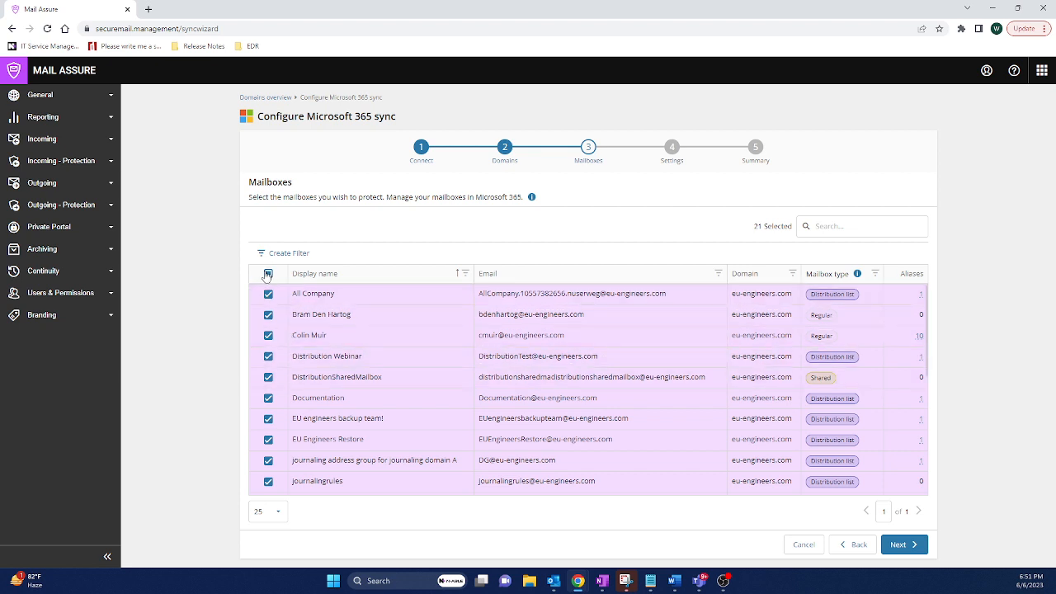
pyautogui.click(903, 544)
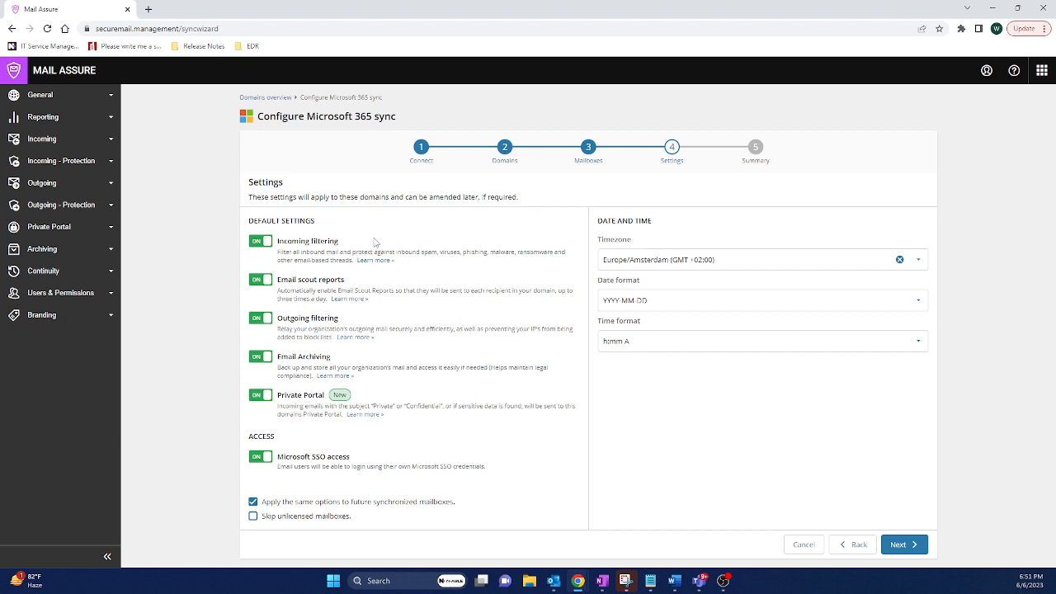
pyautogui.click(256, 283)
pyautogui.click(903, 544)
pyautogui.click(910, 544)
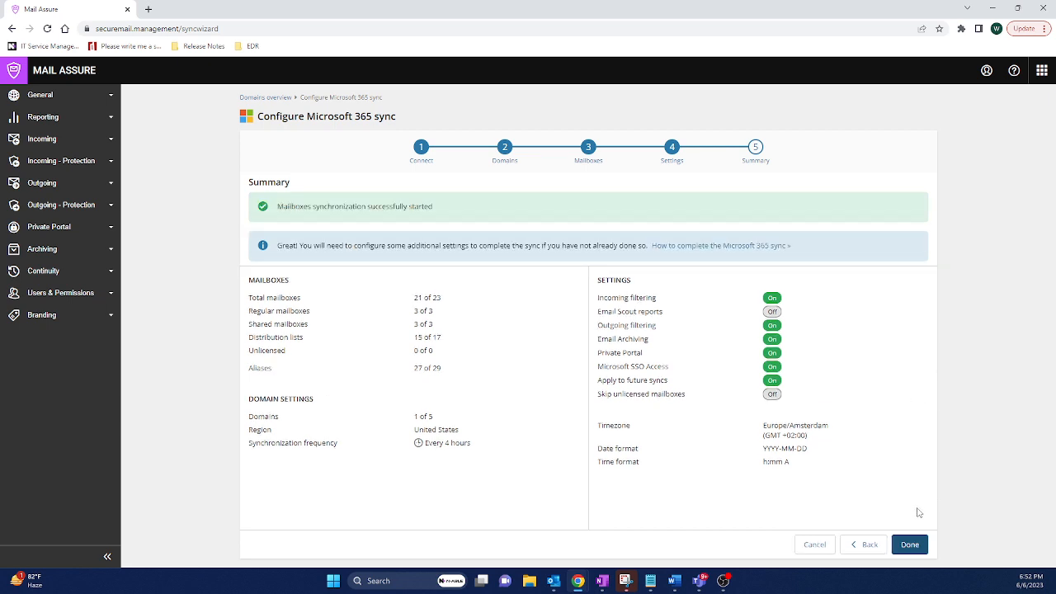
pyautogui.click(908, 546)
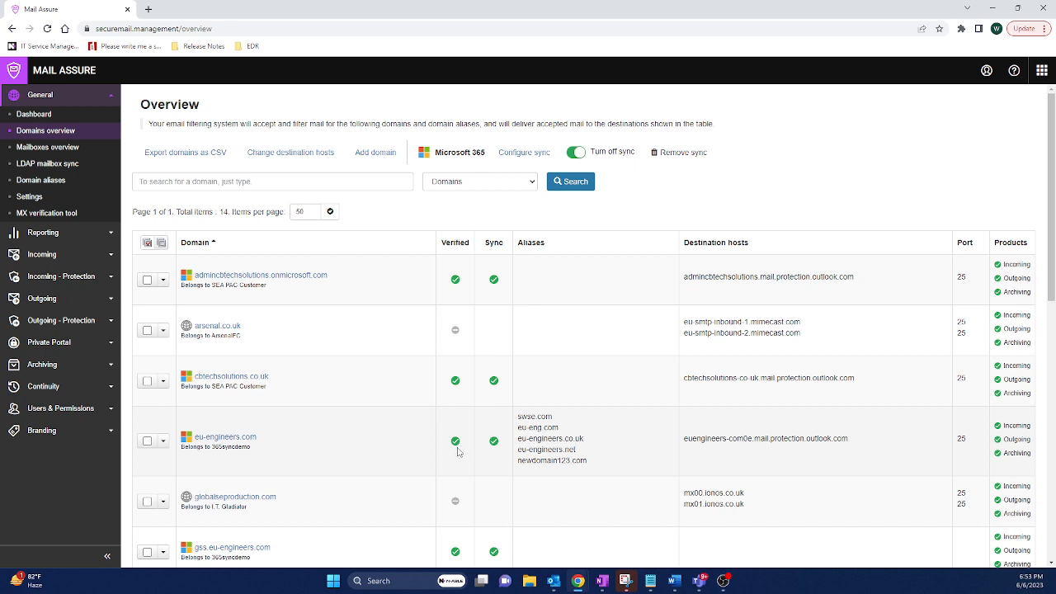
# Run log searches for incoming mail over the previous week and for quarantined messages
pyautogui.moveTo(495, 446)
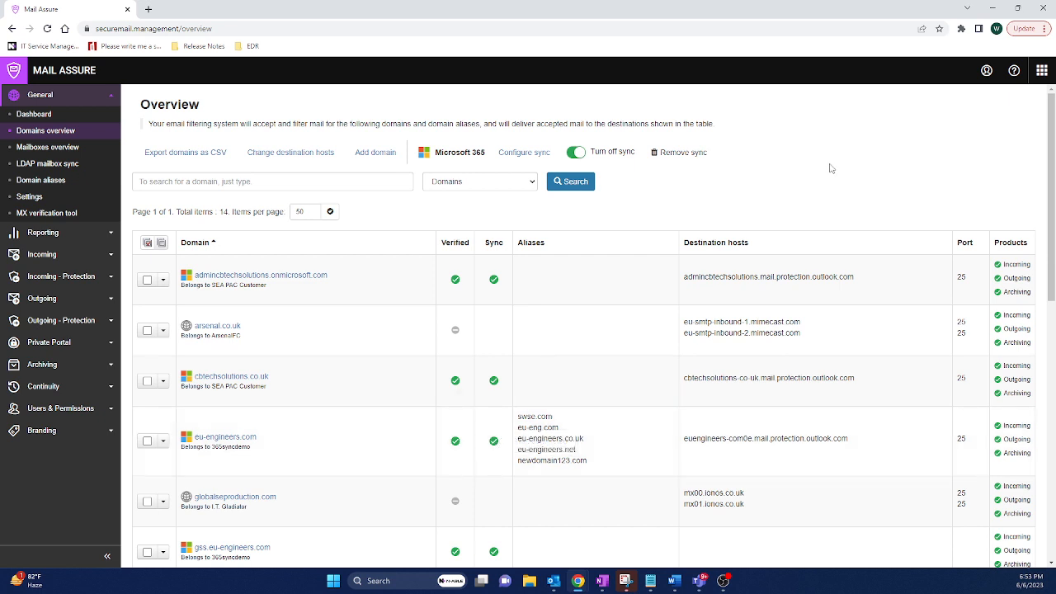
pyautogui.click(78, 254)
pyautogui.click(24, 157)
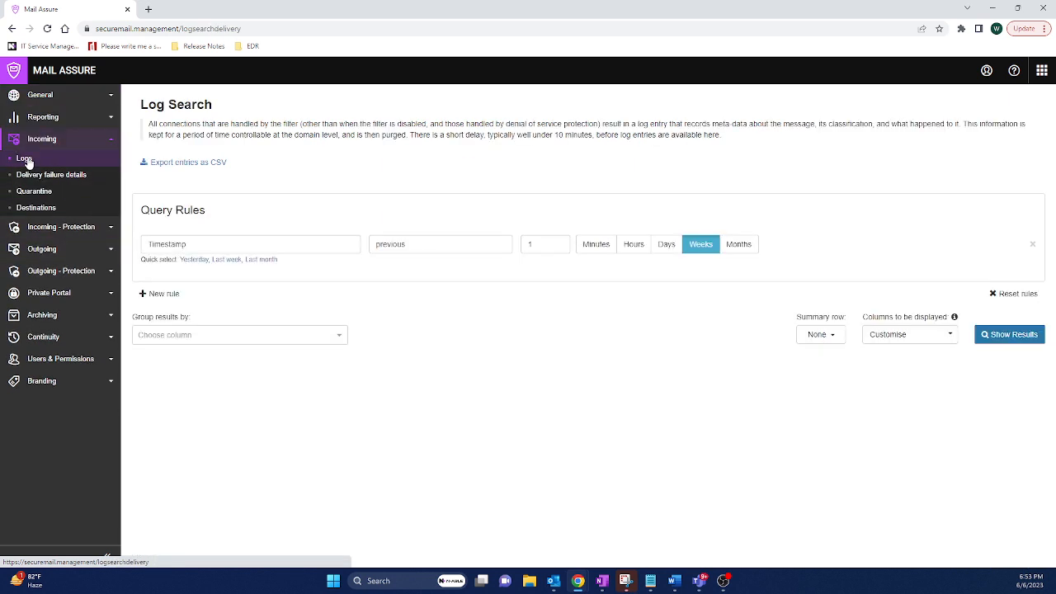
pyautogui.click(1008, 335)
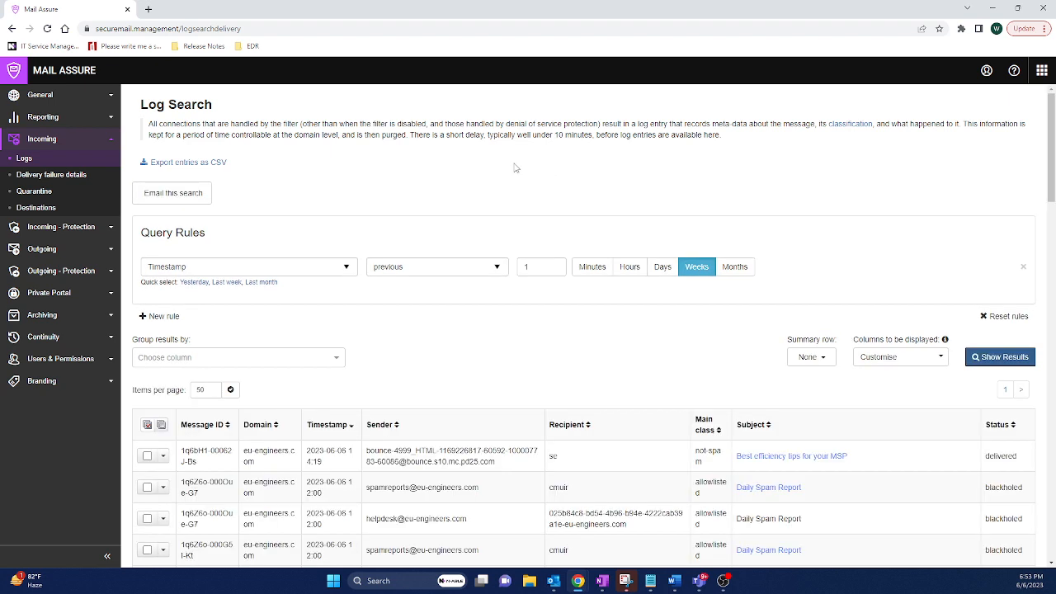
pyautogui.click(33, 192)
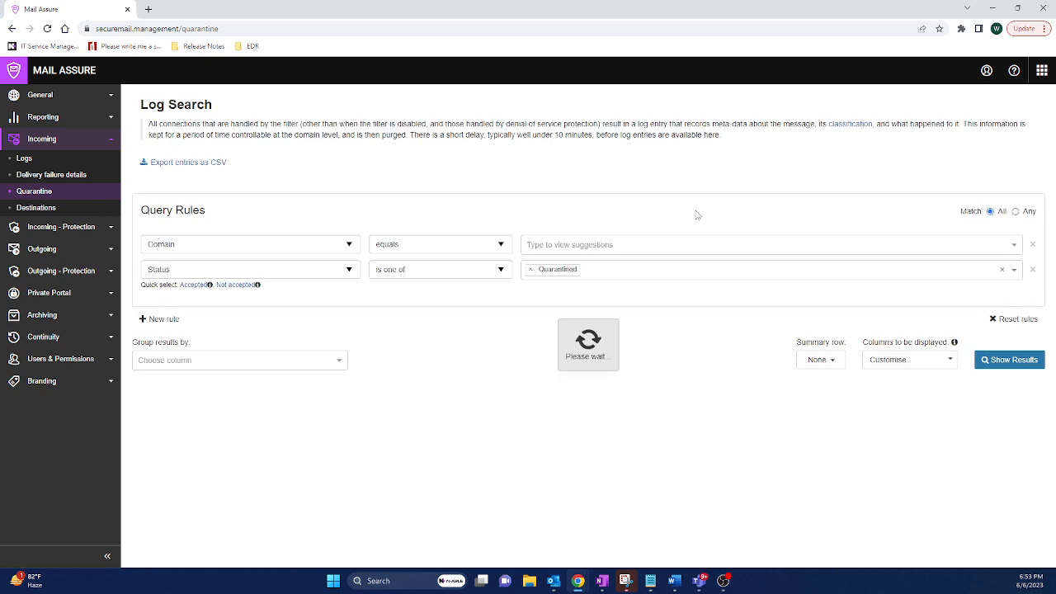
pyautogui.click(1007, 361)
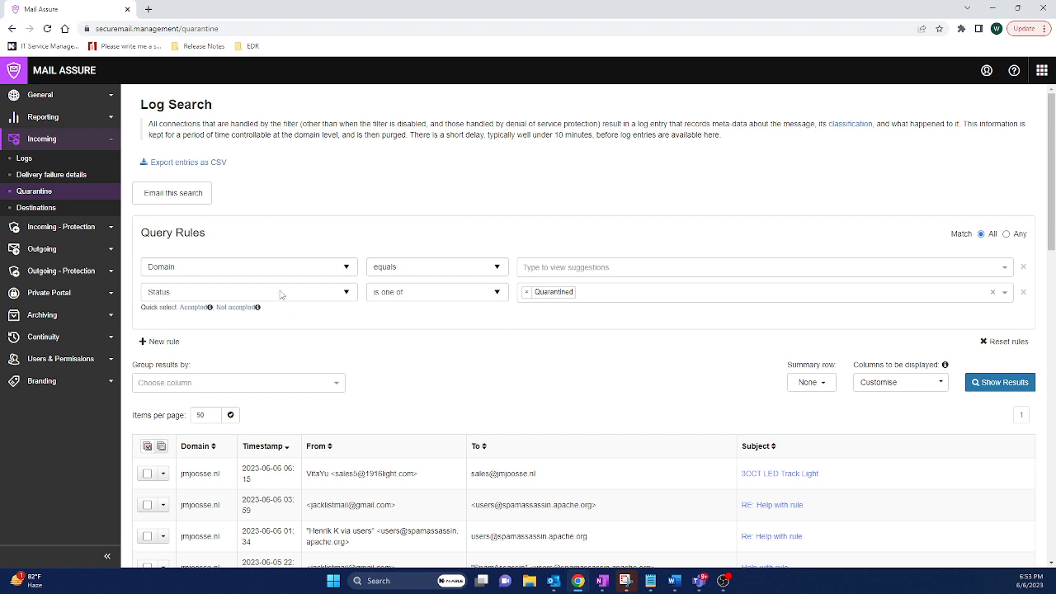
# Set up an email scout report from this search with Repeat delivery and the report name Quarantine Report
pyautogui.click(172, 195)
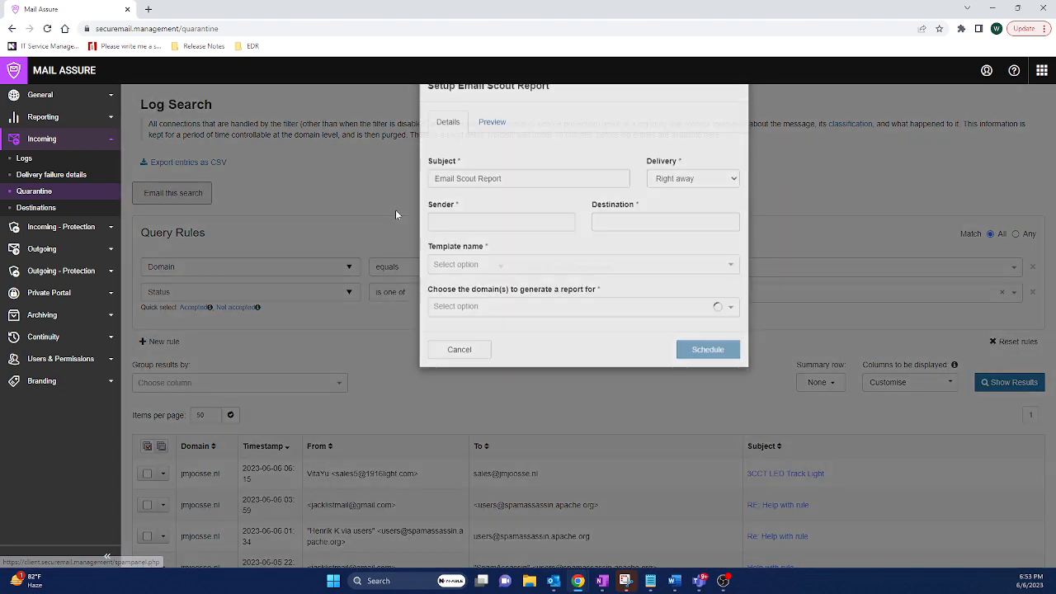
pyautogui.click(718, 213)
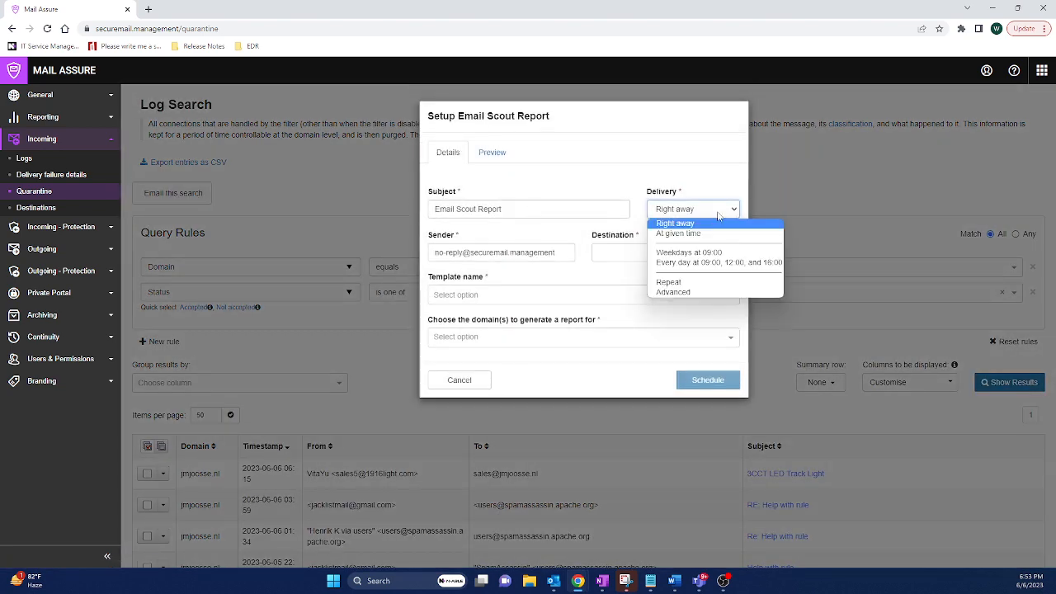
pyautogui.click(690, 284)
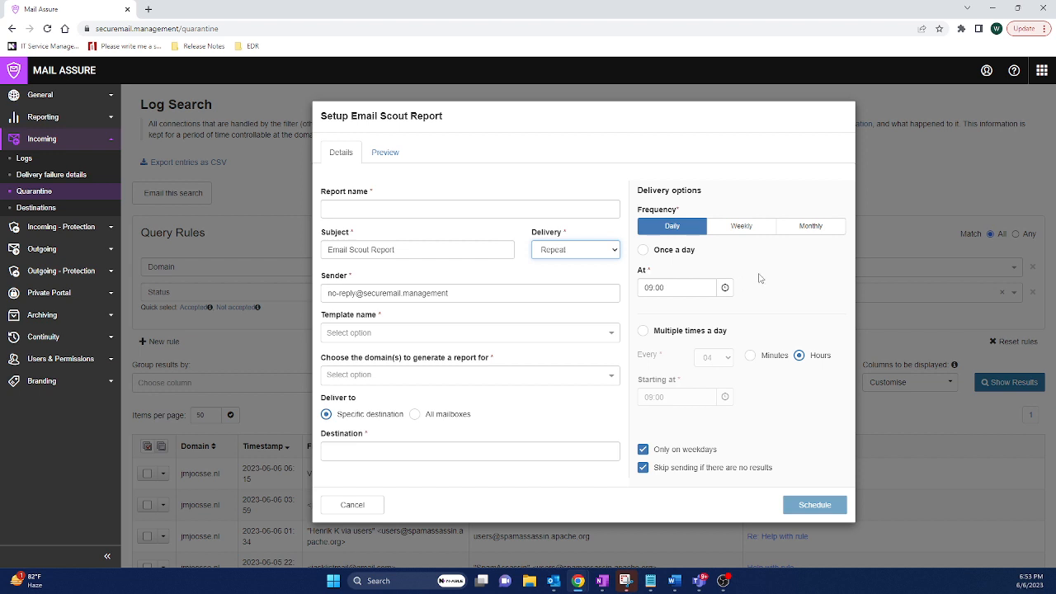
pyautogui.click(358, 210)
pyautogui.write('Quarantine')
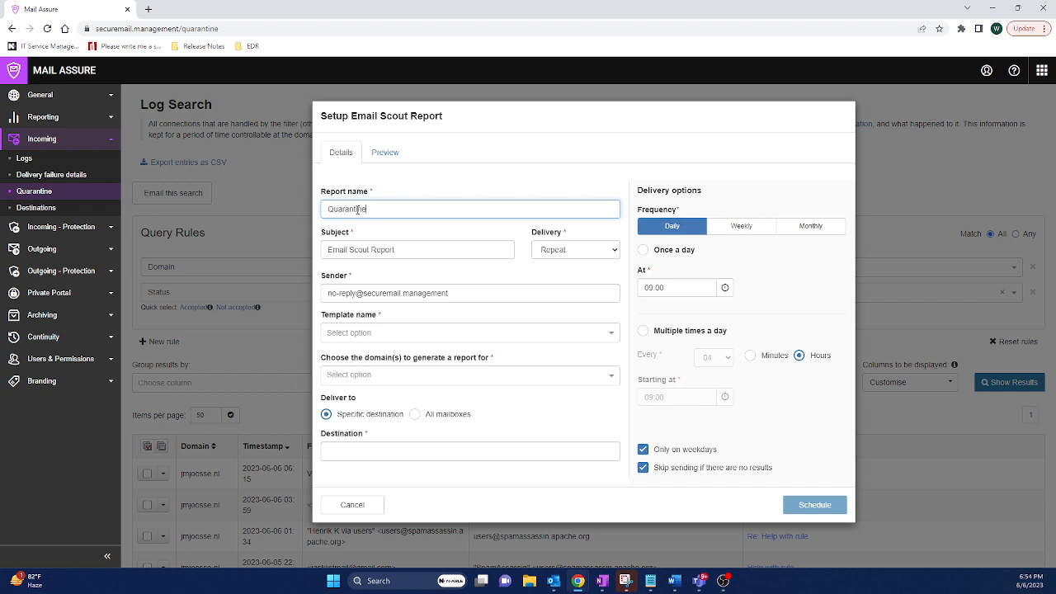
pyautogui.write(' Report')
# Choose the column template and the eu-engineers.com domain for the report
pyautogui.click(488, 335)
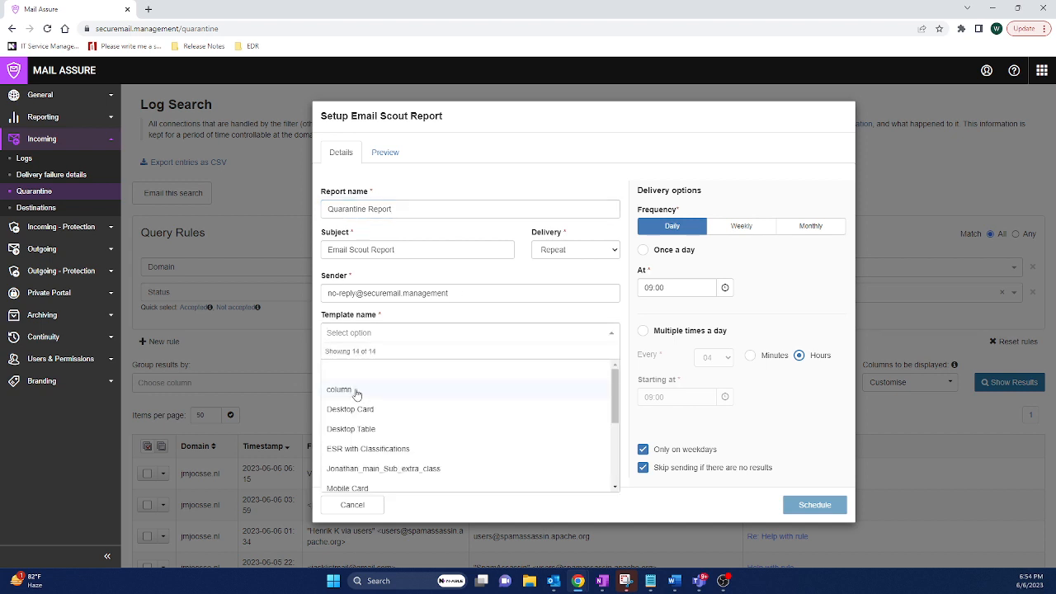
pyautogui.click(359, 392)
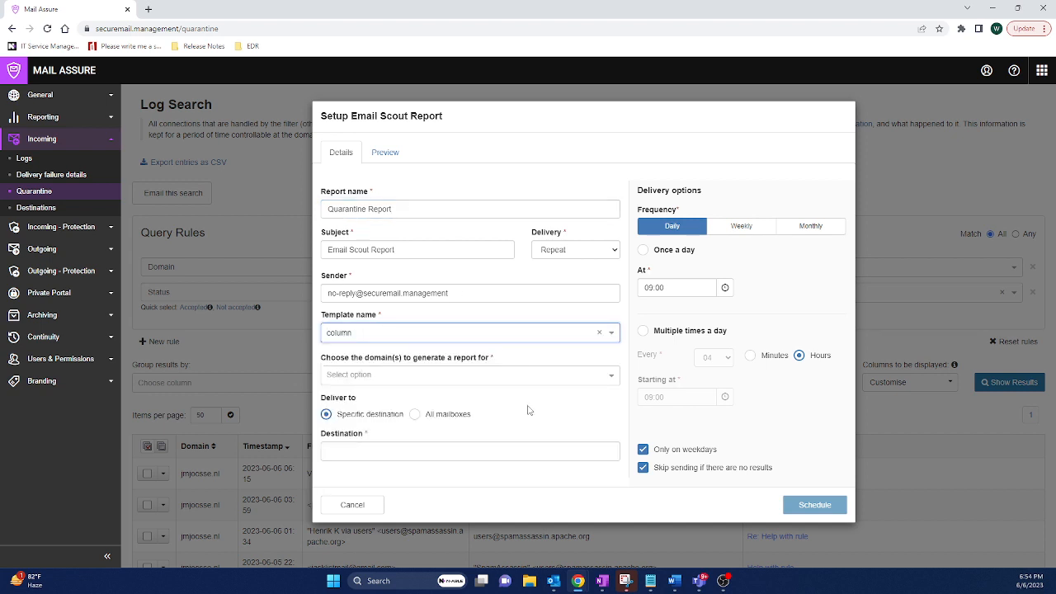
pyautogui.click(537, 379)
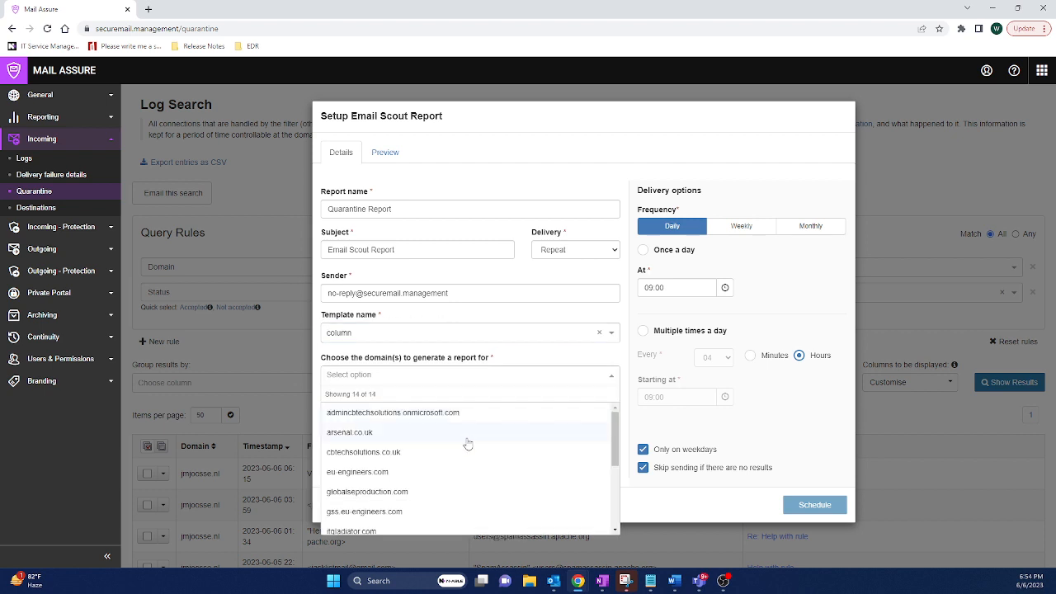
pyautogui.click(381, 474)
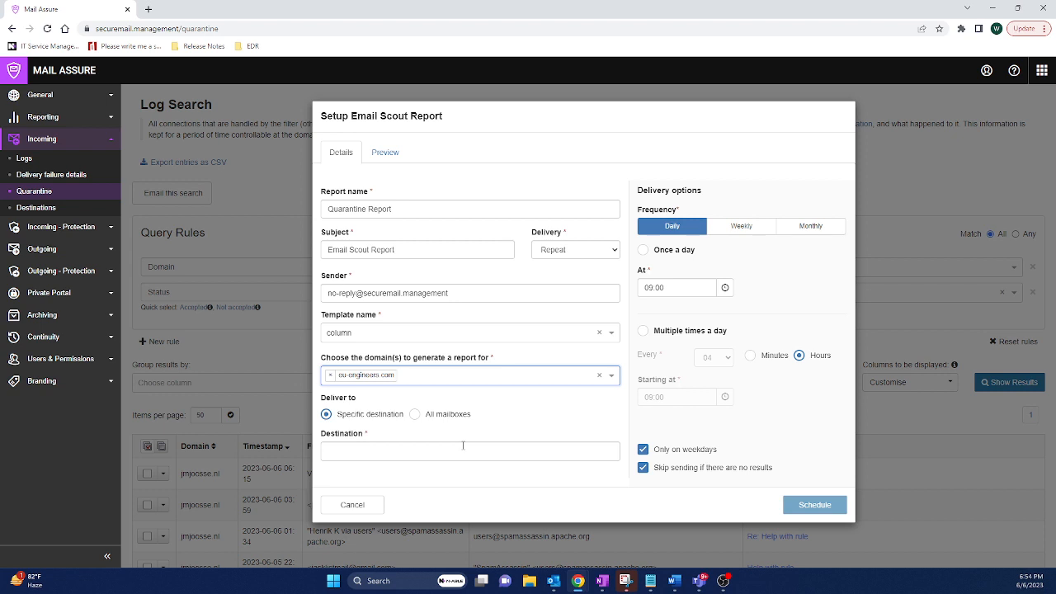
# Deliver the report to all mailboxes multiple times a day, then cancel the report setup
pyautogui.click(446, 417)
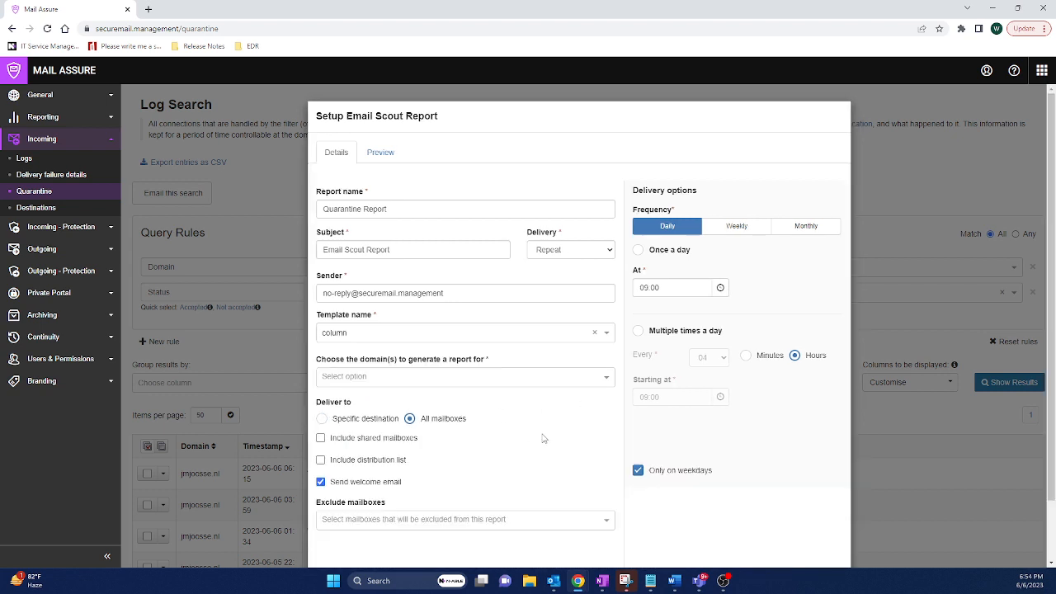
pyautogui.scroll(-2, 542, 438)
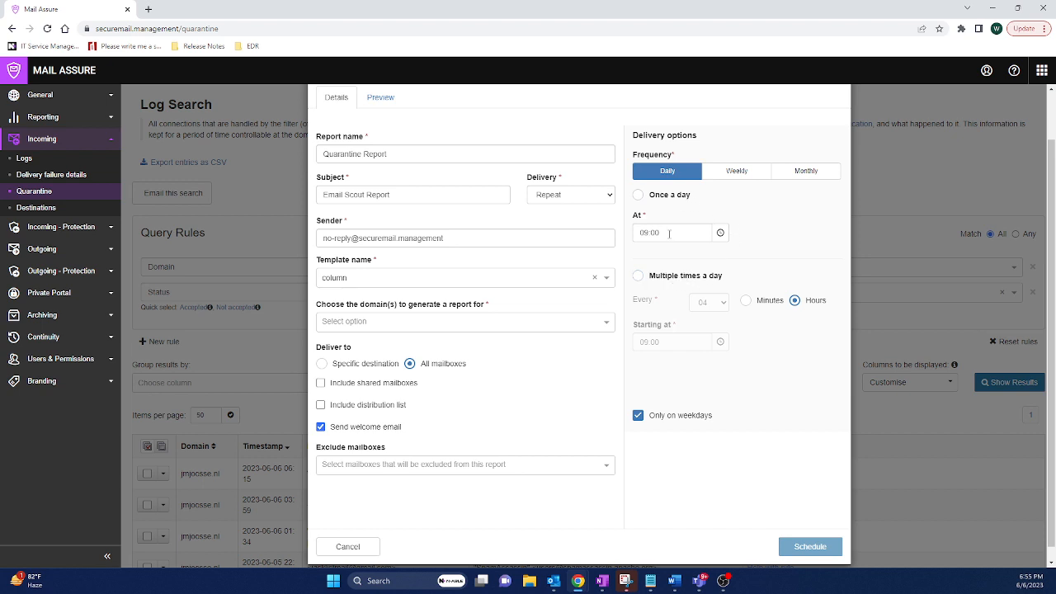
pyautogui.click(662, 275)
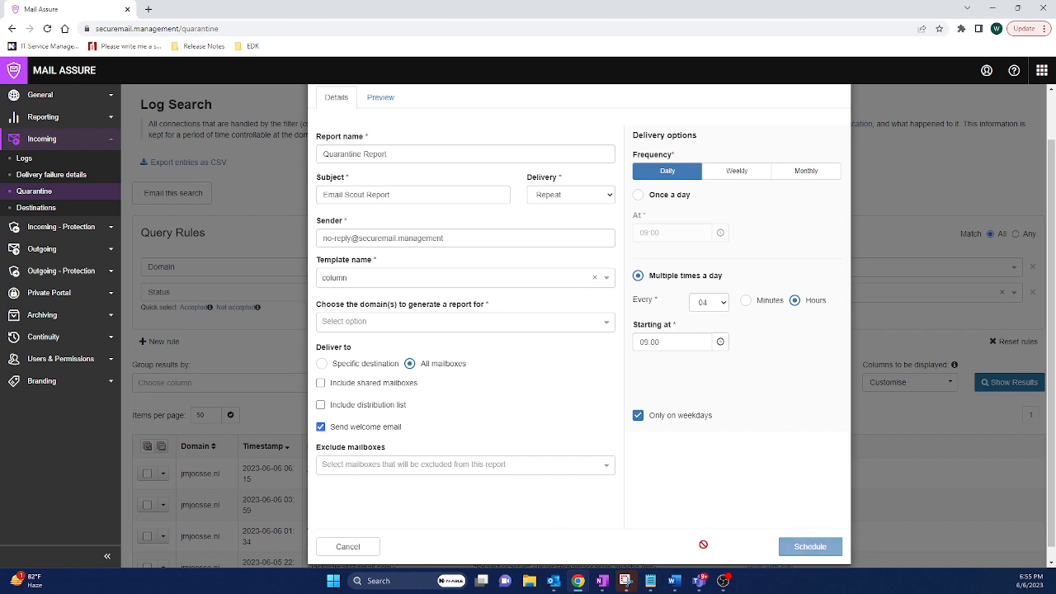
pyautogui.click(348, 546)
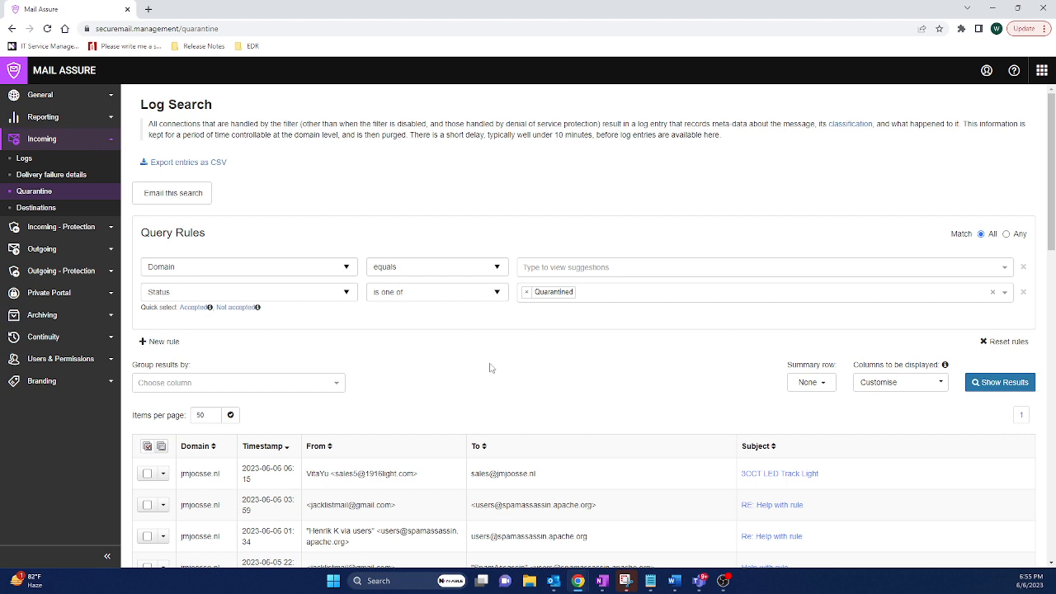